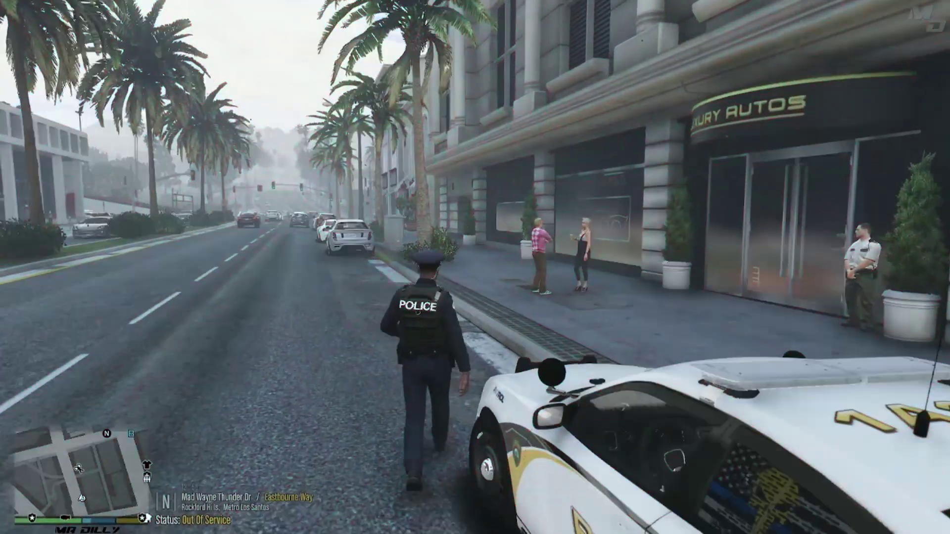
# Step: Walk up to the Luxury Autos guard to reveal his alcohol intoxication and action menu
pyautogui.press('w')
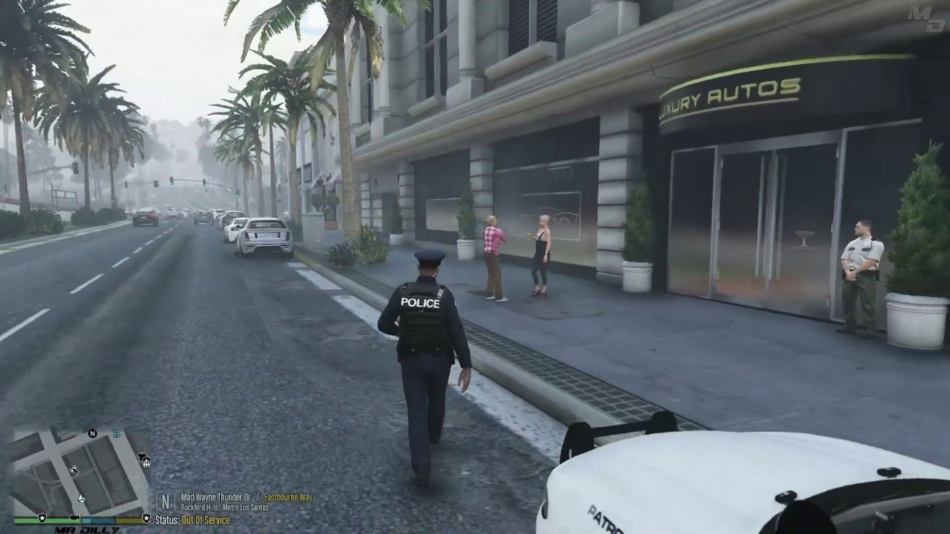
pyautogui.press('w')
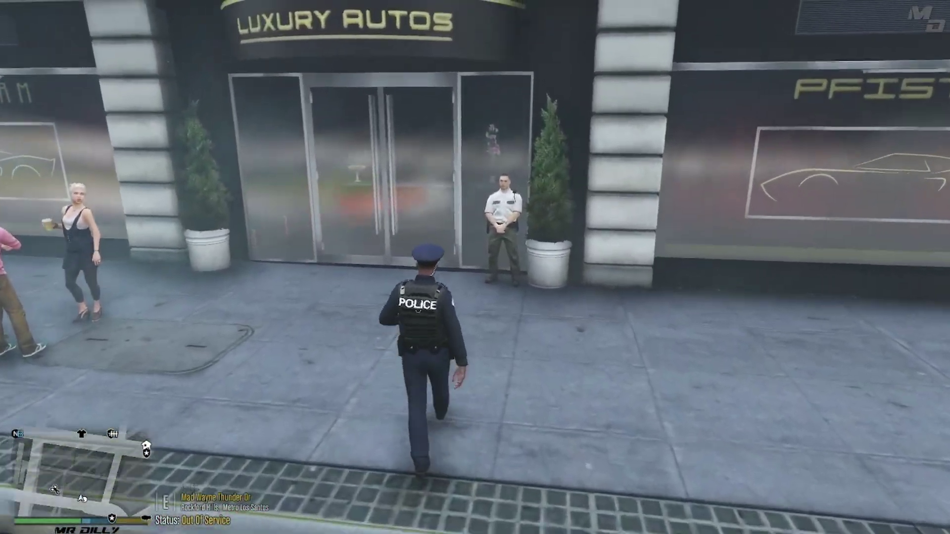
pyautogui.press('w')
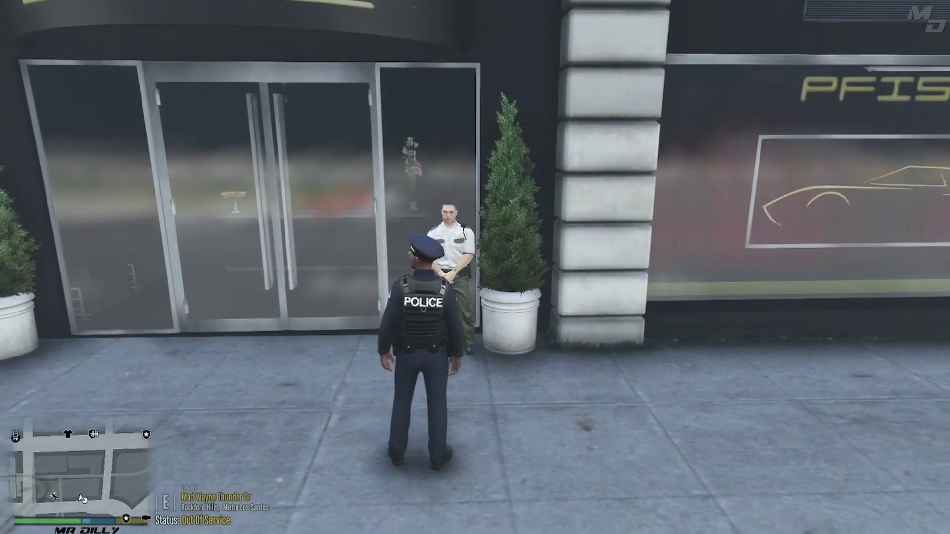
pyautogui.press('w')
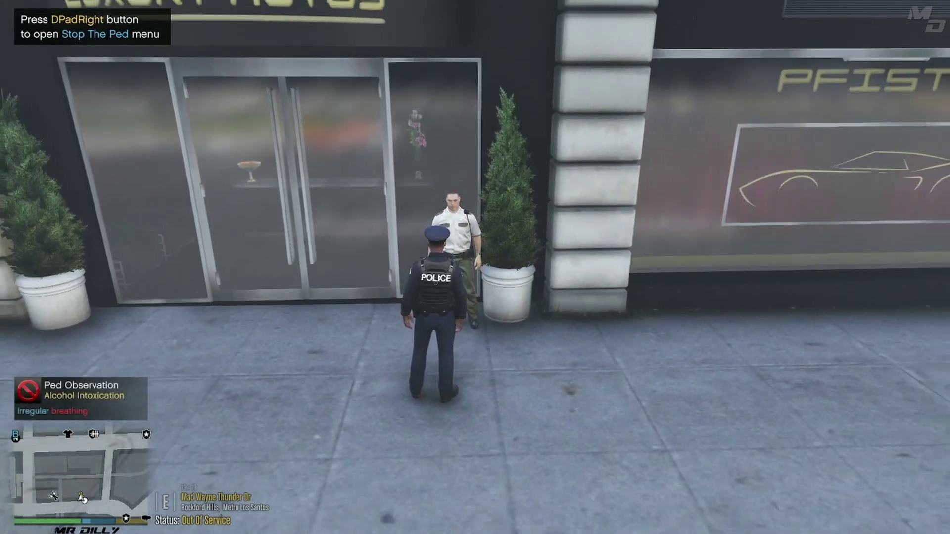
pyautogui.press('v')
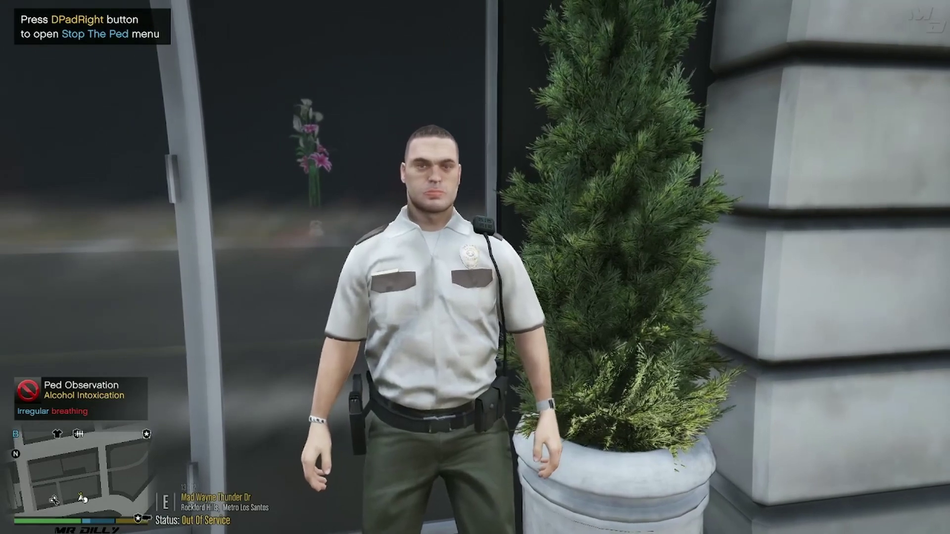
pyautogui.press('Right')
# Step: Run the Breathalyzer Test on the guard, which reads 0.161%
pyautogui.press('Down')
pyautogui.press('Down')
pyautogui.press('Down')
pyautogui.press('Down')
pyautogui.press('Down')
pyautogui.press('Down')
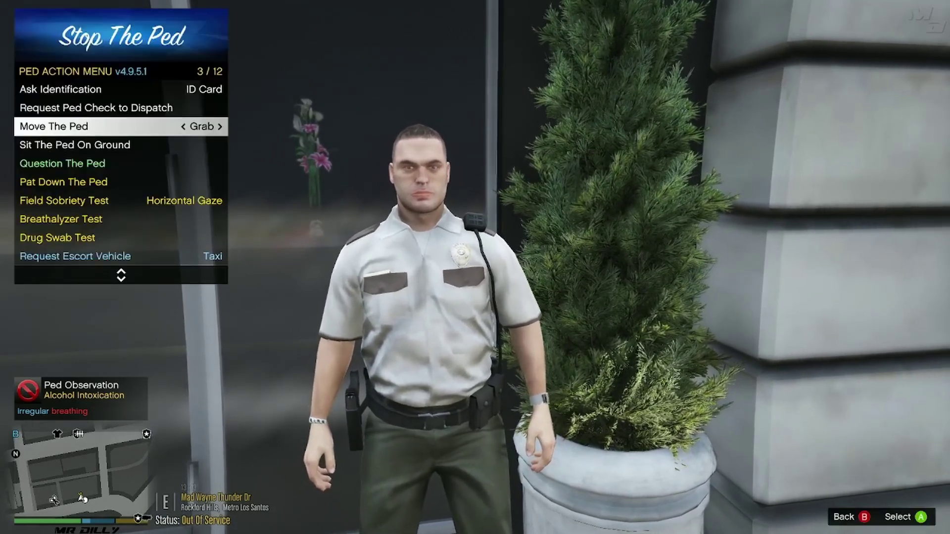
pyautogui.press('Down')
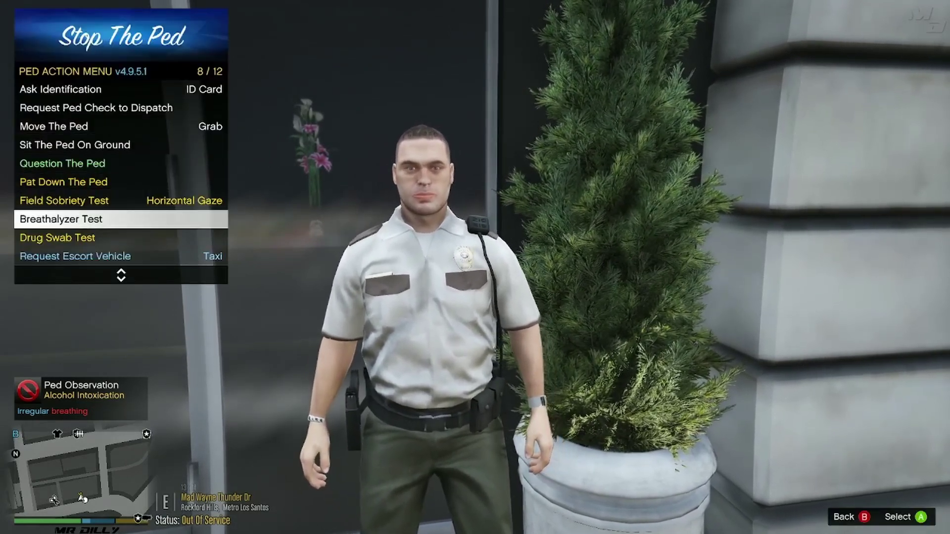
pyautogui.press('Return')
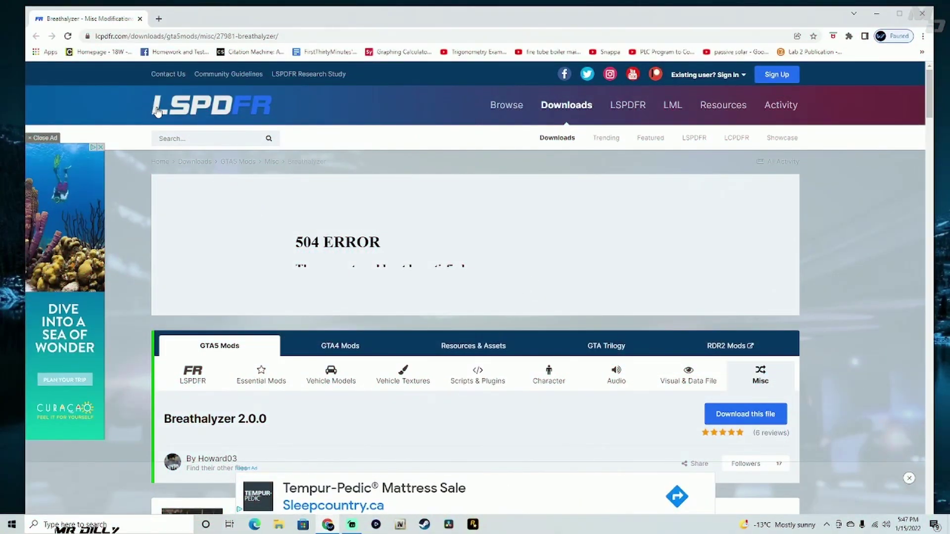
# Step: Open the download list showing Breathalyzer.rar and Breathalyzer2.00.zip
pyautogui.scroll(-4, 184, 208)
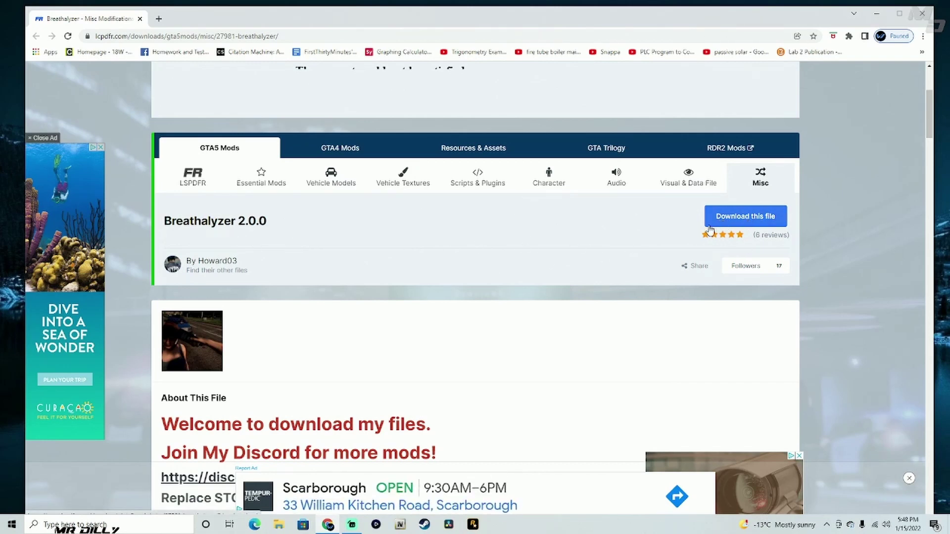
pyautogui.click(735, 221)
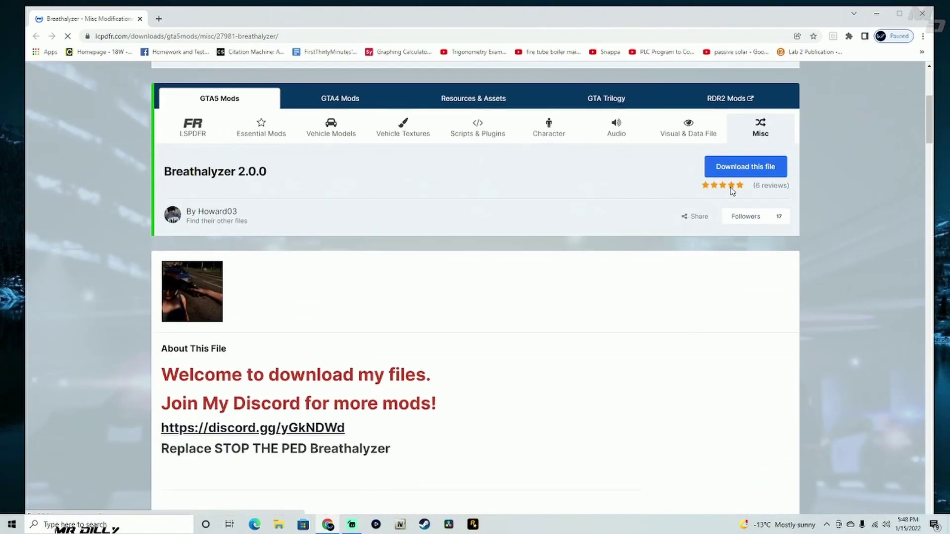
pyautogui.click(737, 168)
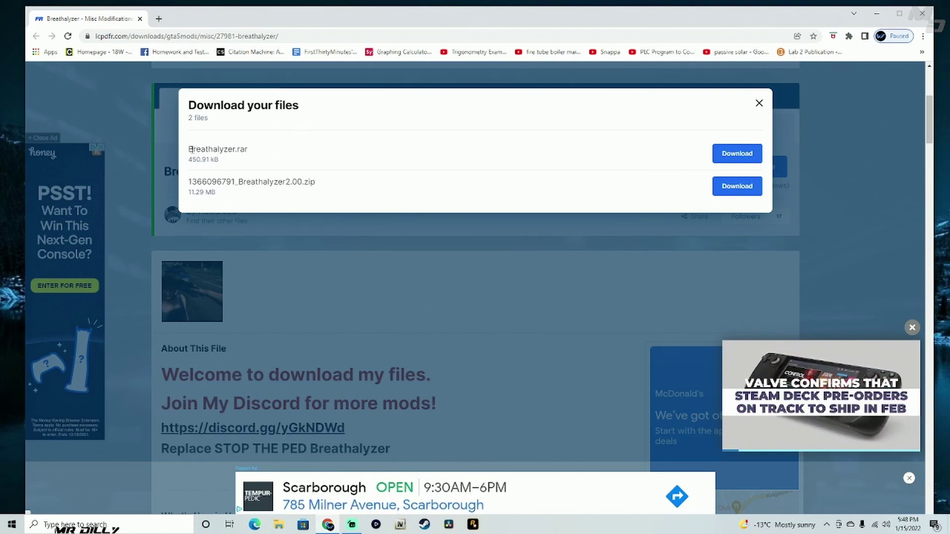
# Step: Check the Breathalyzer.rar and Breathalyzer2.00.zip file names, then close the download dialog
pyautogui.moveTo(194, 150); pyautogui.dragTo(335, 152)
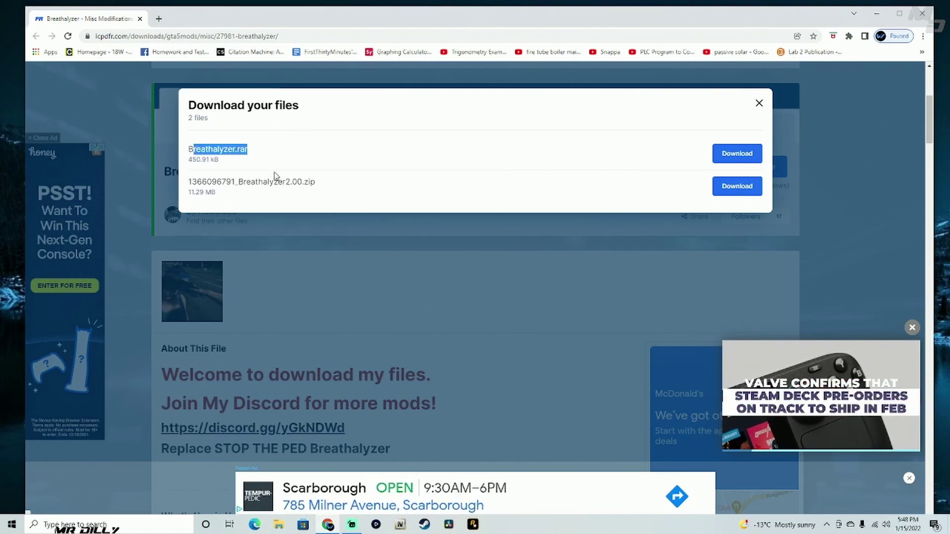
pyautogui.moveTo(192, 183); pyautogui.dragTo(323, 187)
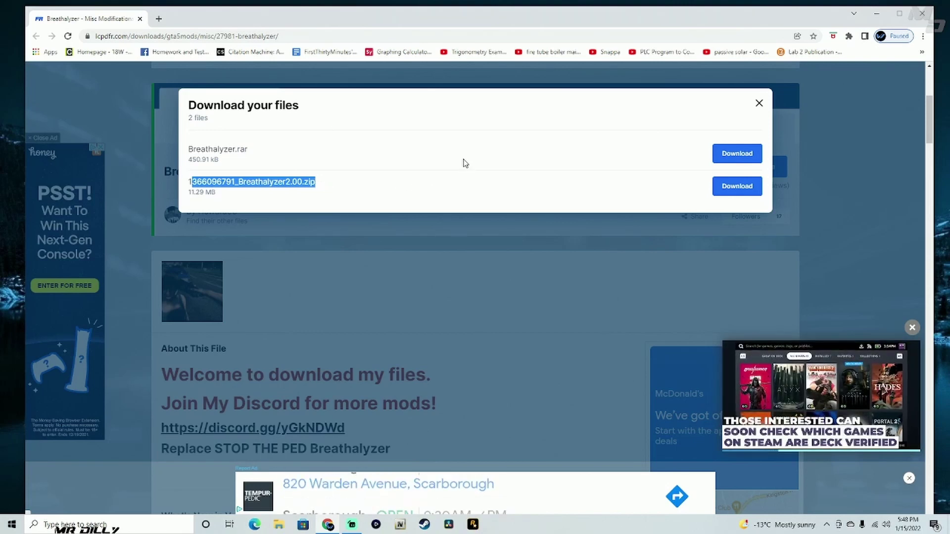
pyautogui.click(347, 193)
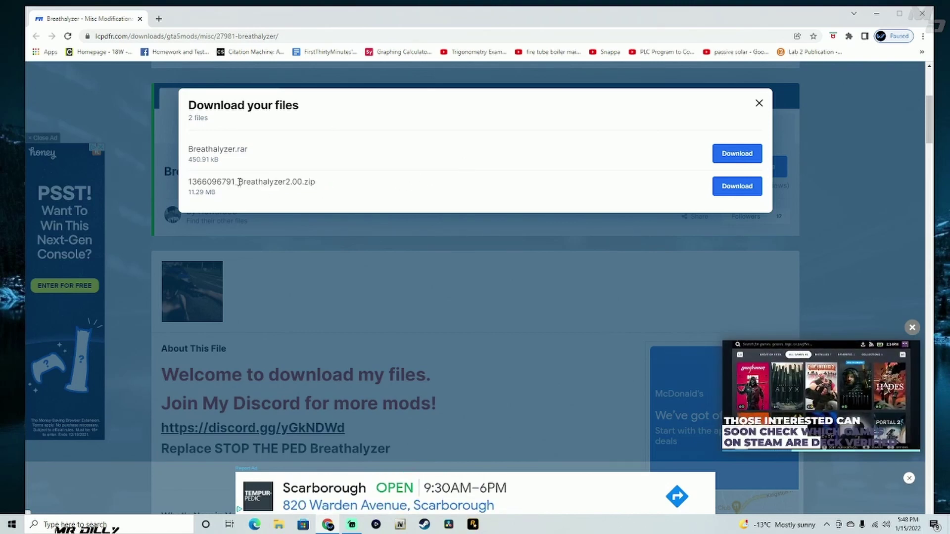
pyautogui.moveTo(239, 183); pyautogui.dragTo(290, 183)
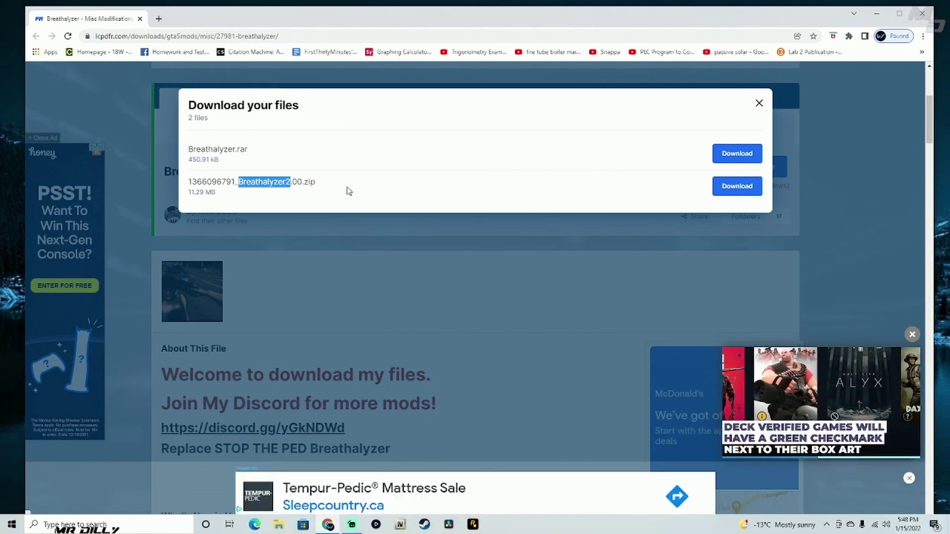
pyautogui.click(759, 104)
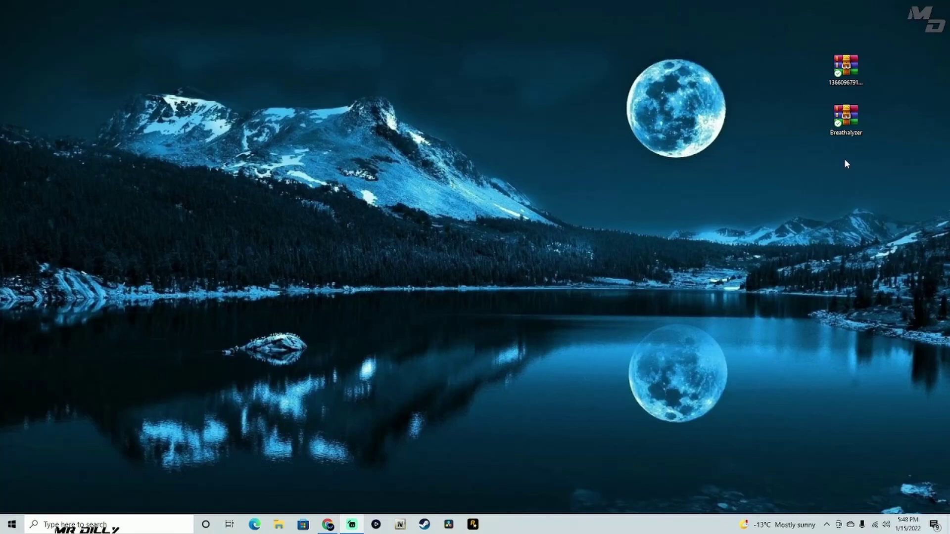
pyautogui.moveTo(845, 163); pyautogui.dragTo(840, 44)
pyautogui.click(846, 118)
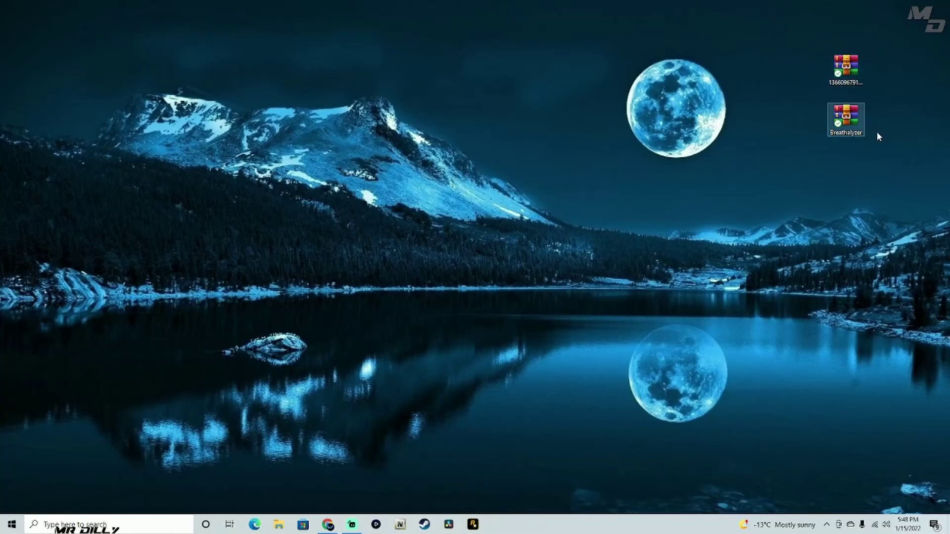
pyautogui.moveTo(850, 135); pyautogui.dragTo(851, 151)
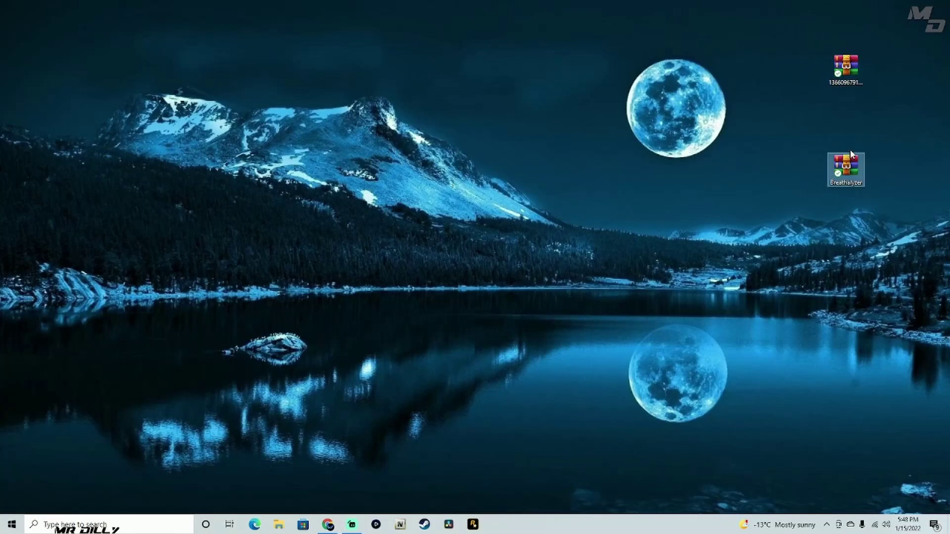
pyautogui.doubleClick(848, 177)
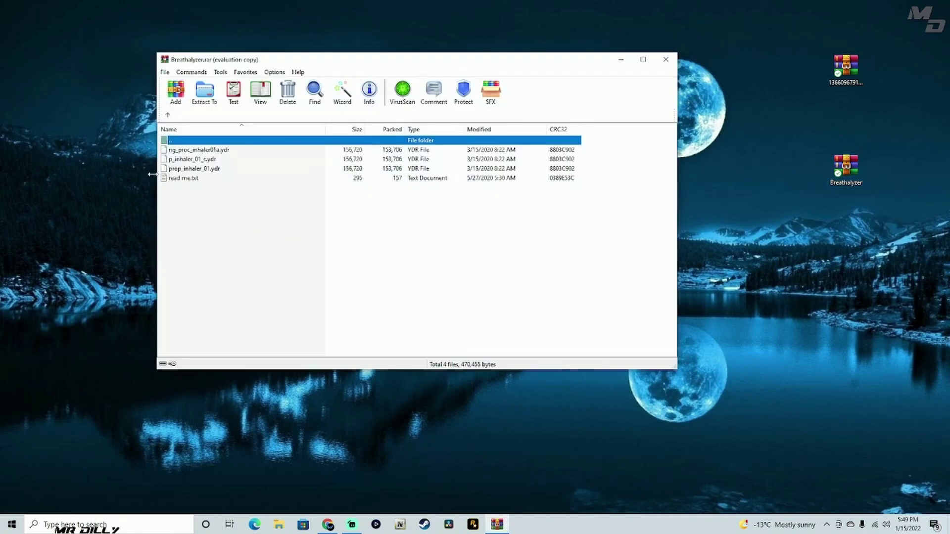
pyautogui.click(198, 179)
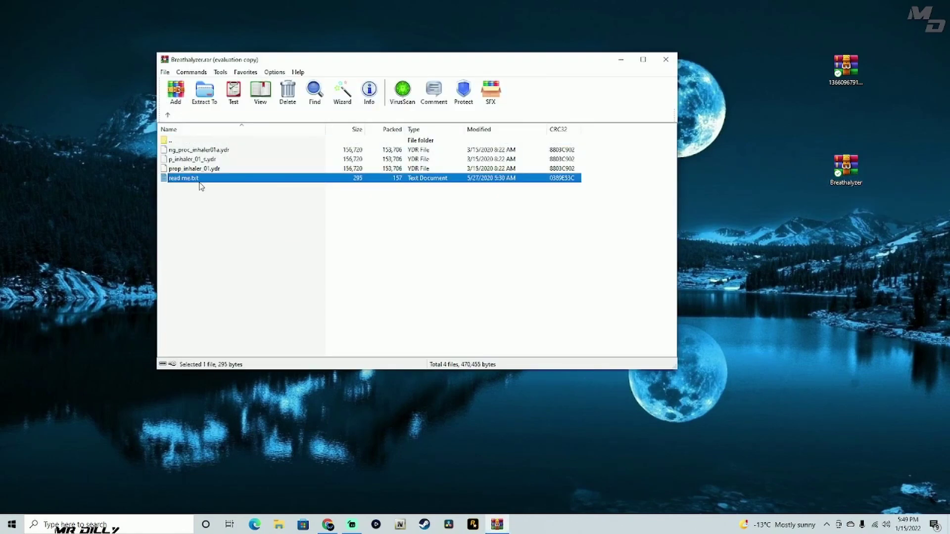
pyautogui.doubleClick(825, 81)
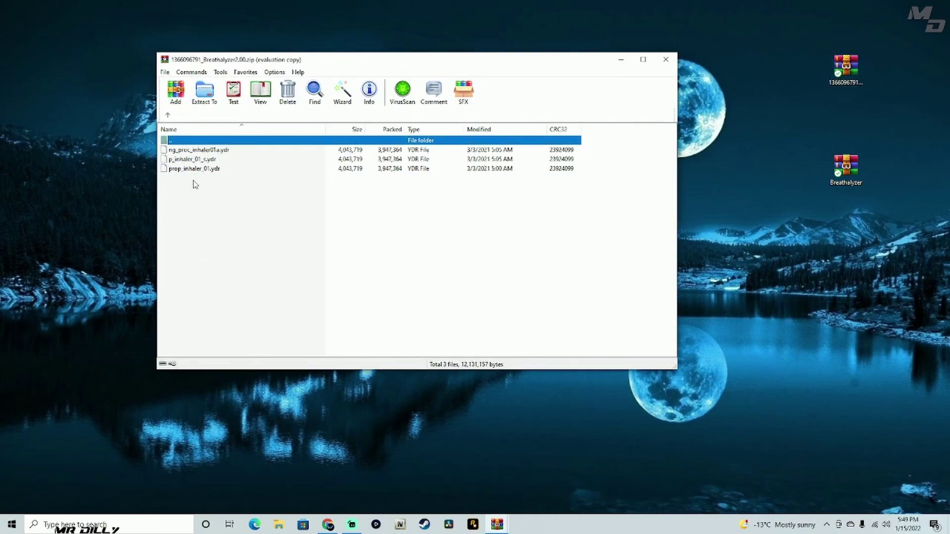
# Step: Open read me.txt from Breathalyzer.rar in Notepad to read the install instructions
pyautogui.moveTo(195, 184); pyautogui.dragTo(212, 154)
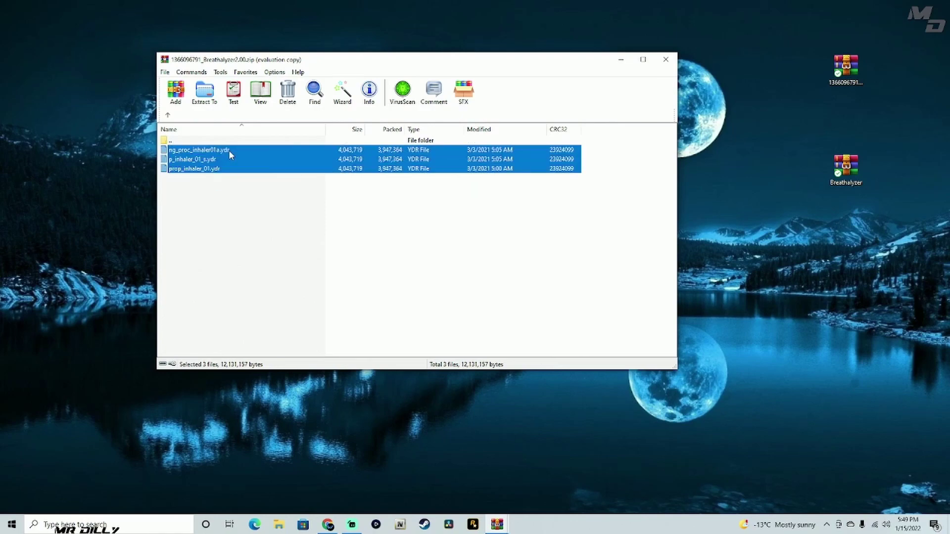
pyautogui.moveTo(485, 70); pyautogui.dragTo(631, 170)
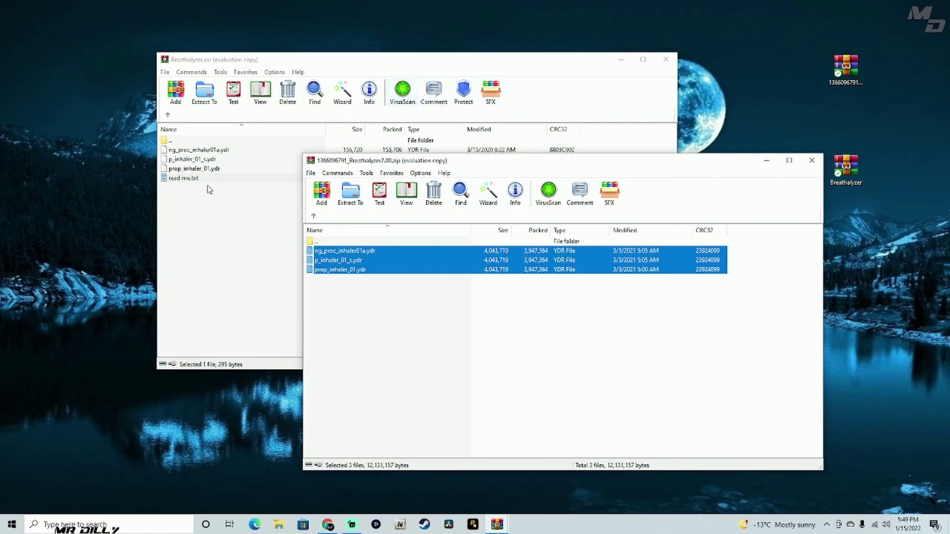
pyautogui.click(517, 63)
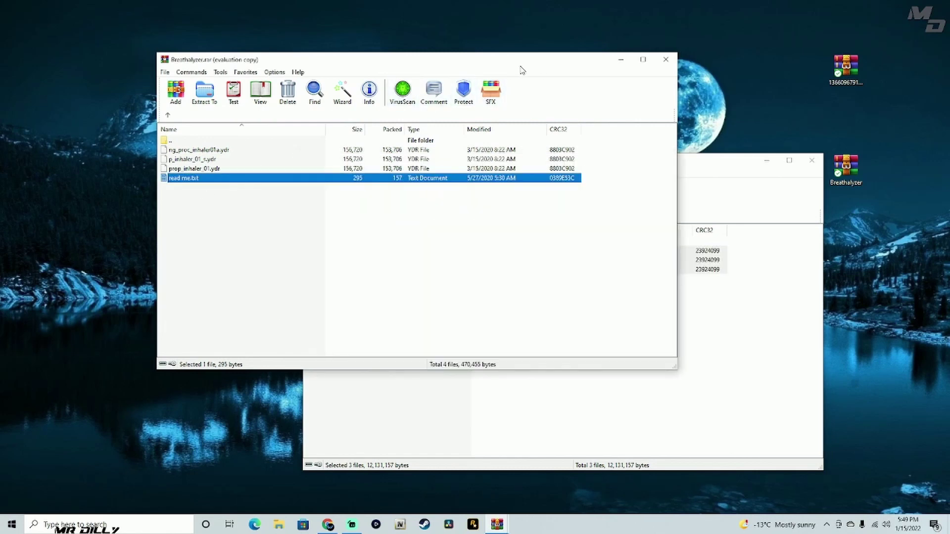
pyautogui.doubleClick(359, 178)
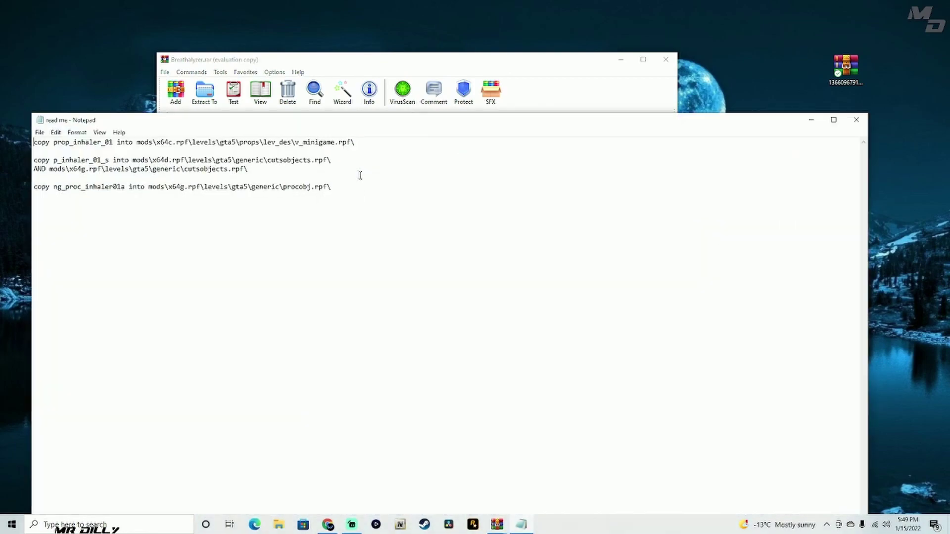